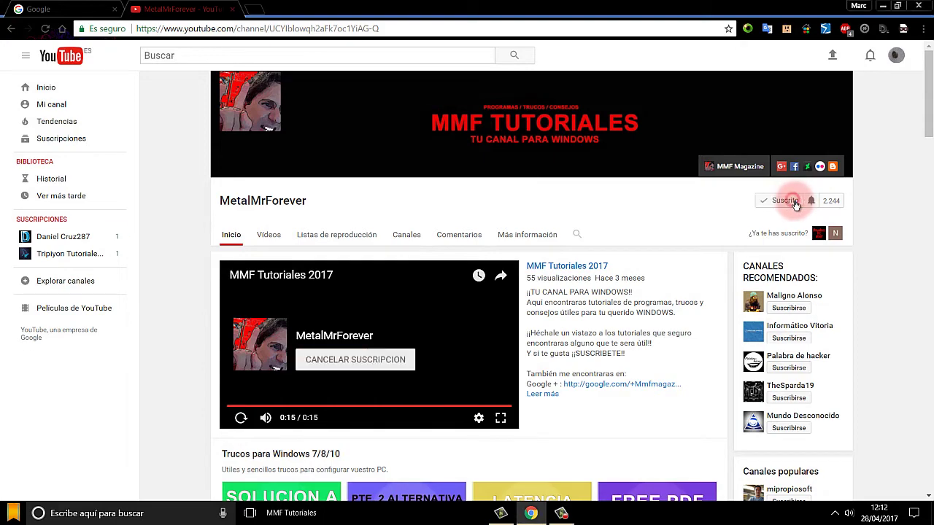
# Step: Open the notification settings for the subscribed YouTube channel
pyautogui.click(812, 202)
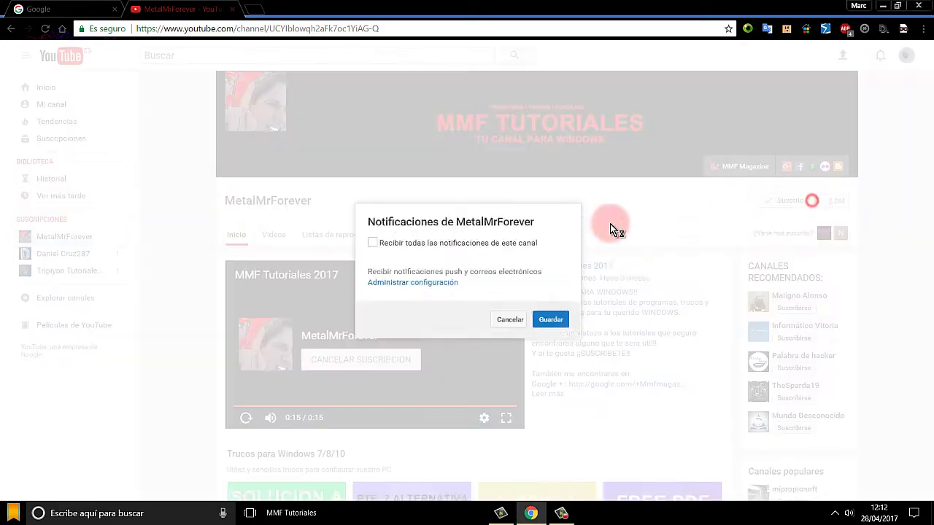
pyautogui.click(576, 219)
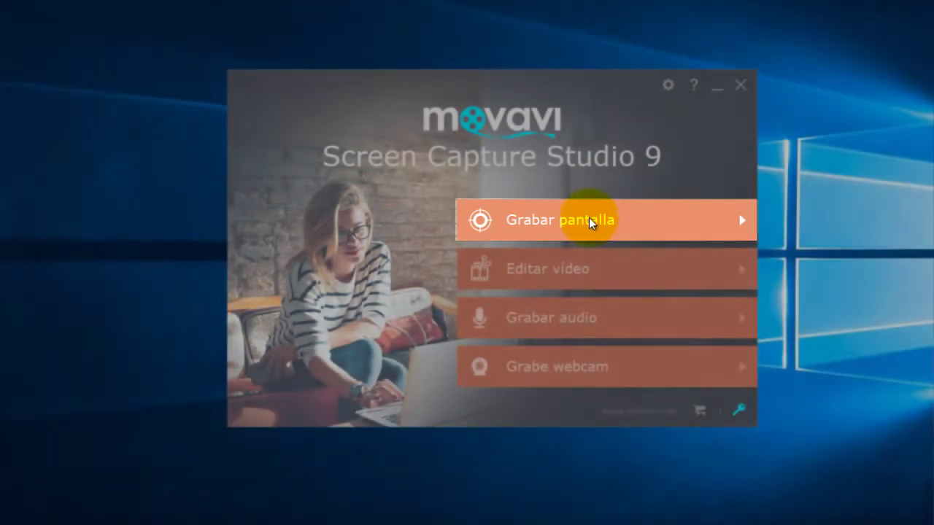
# Step: Start the screen recording module in Movavi Screen Capture Studio 9 and install the OpenGL software implementation, allowing OpenglSwitcher.exe to make changes
pyautogui.click(617, 228)
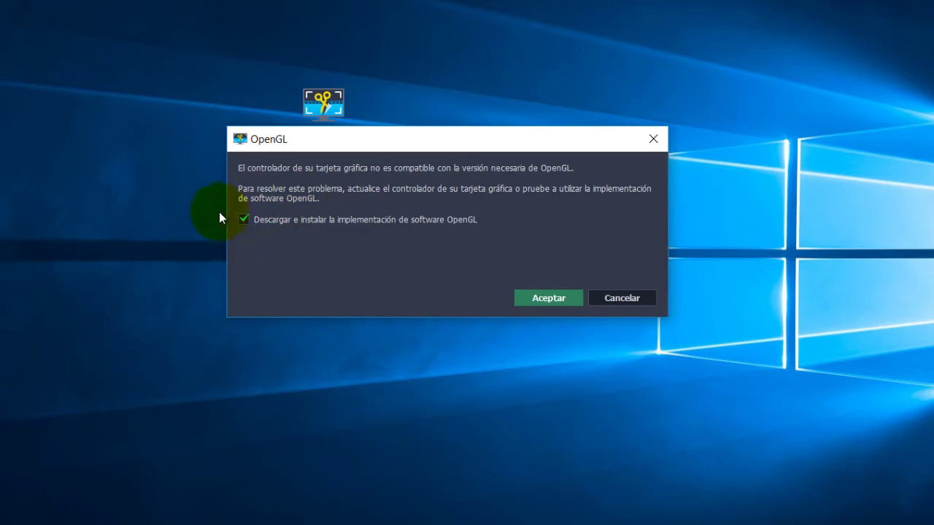
pyautogui.click(238, 146)
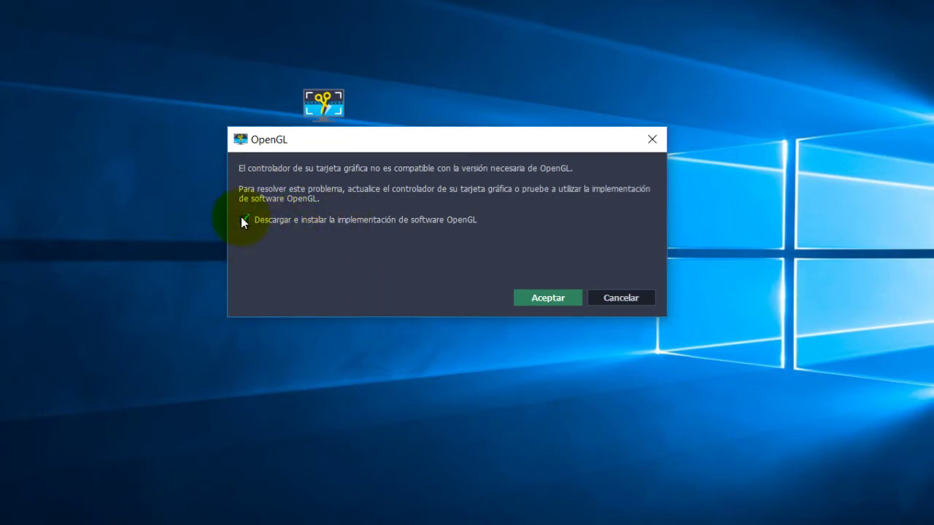
pyautogui.click(556, 300)
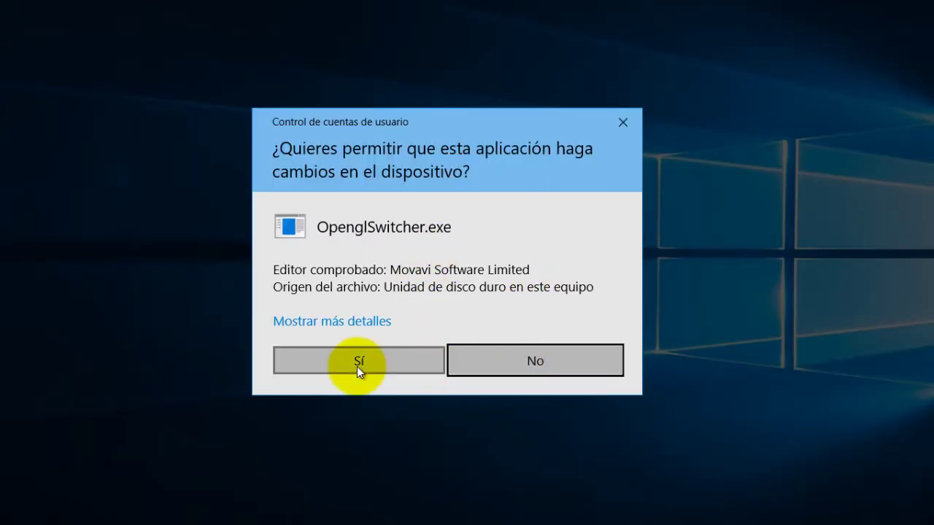
pyautogui.click(357, 361)
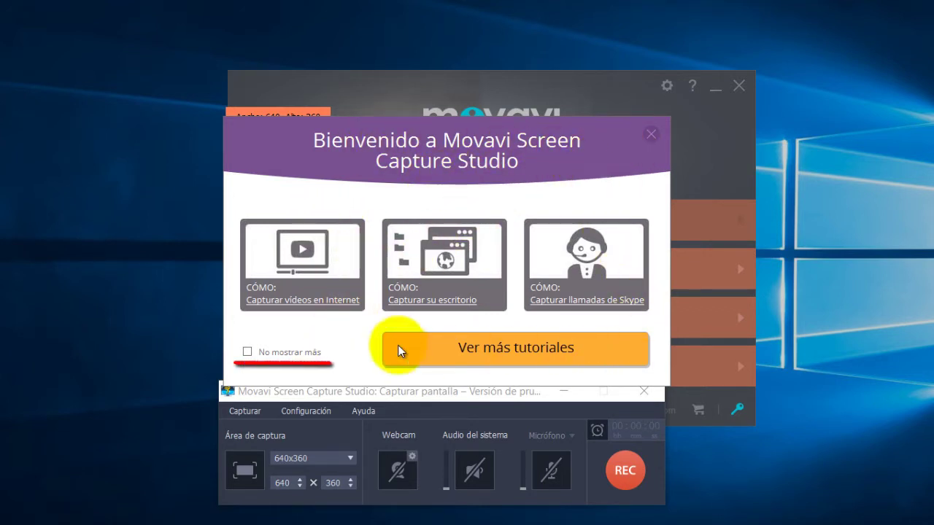
# Step: Dismiss the welcome window so it does not show again, and minimize the Screen Capture Studio launcher
pyautogui.click(247, 352)
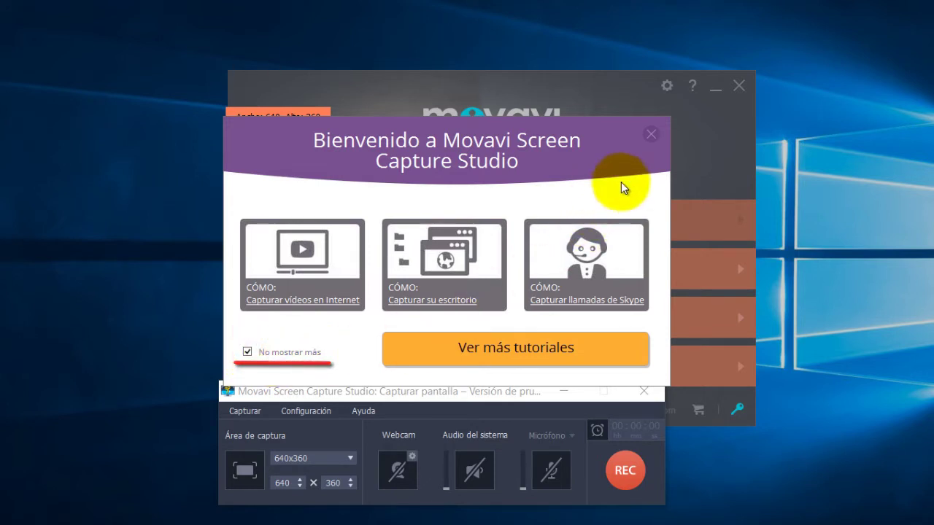
pyautogui.click(651, 134)
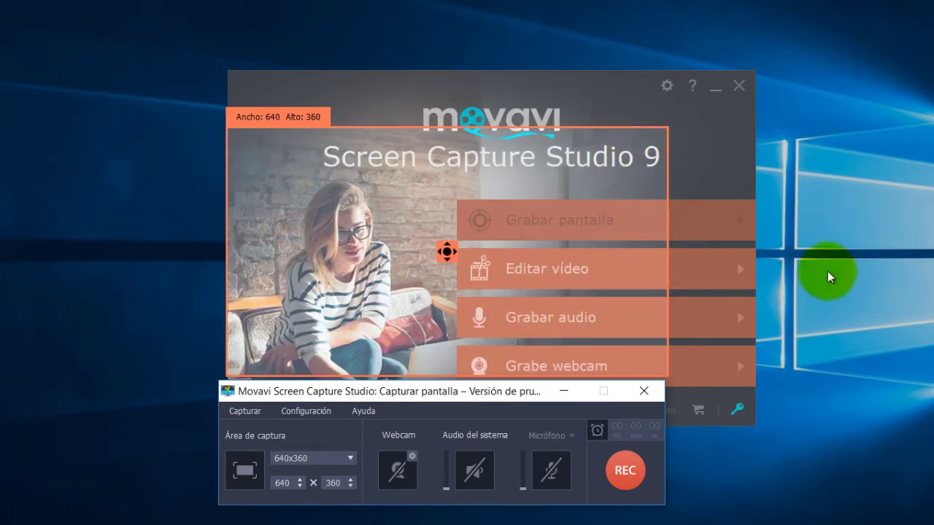
pyautogui.click(715, 86)
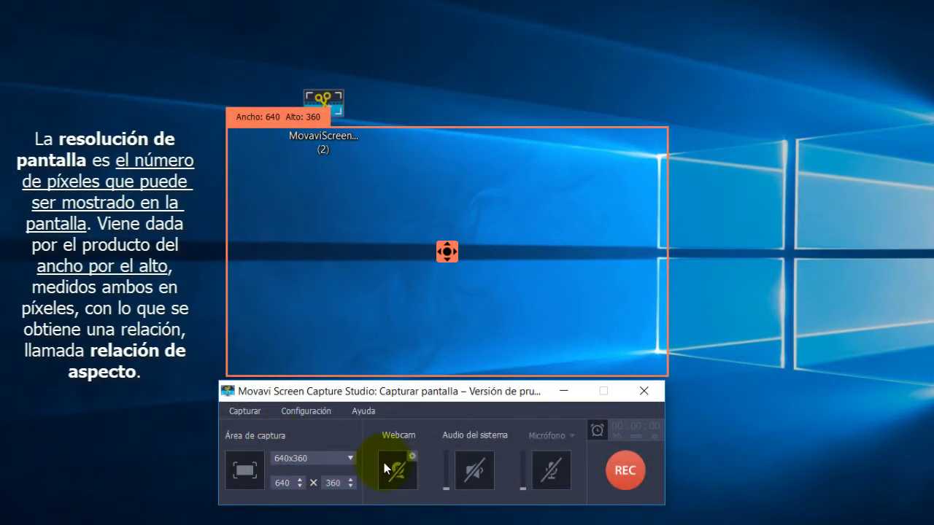
# Step: Review the preset capture area sizes, and open the Windows display settings to check the screen resolution
pyautogui.click(349, 459)
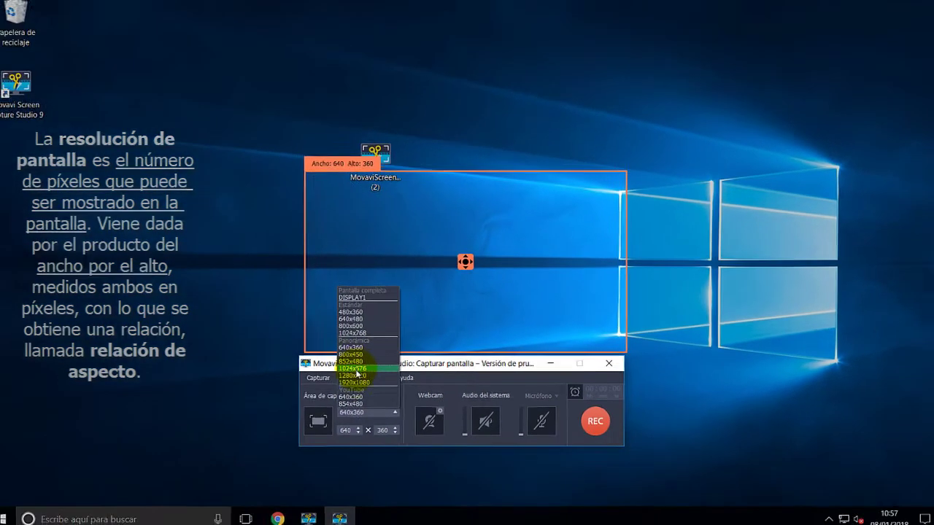
pyautogui.click(223, 142)
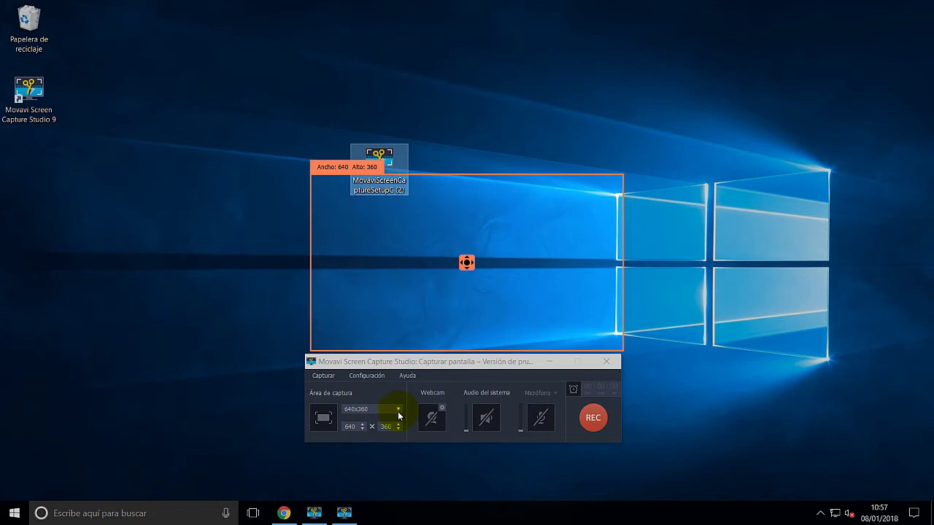
pyautogui.click(14, 514)
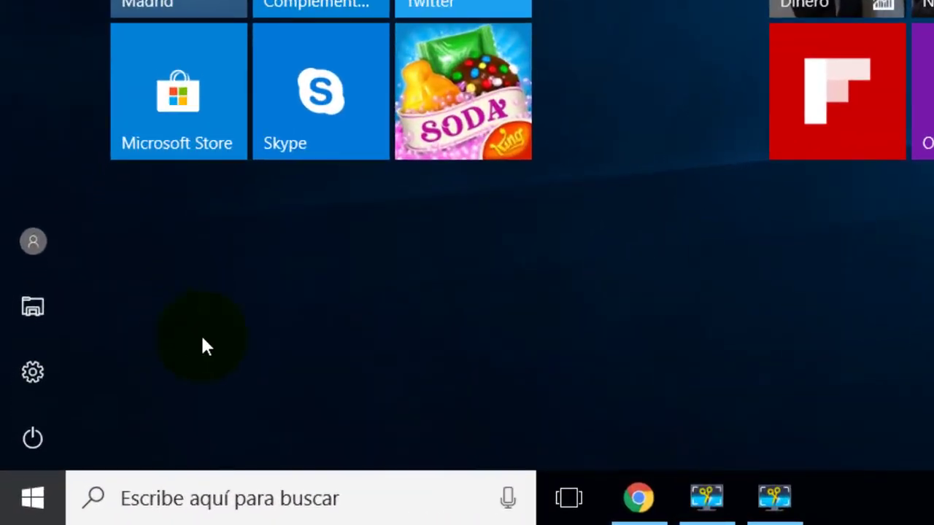
pyautogui.click(32, 372)
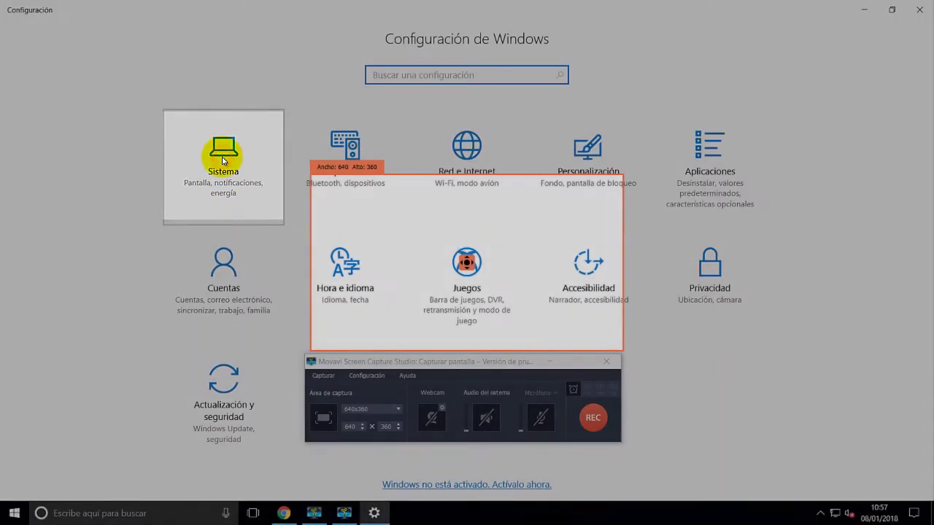
pyautogui.click(224, 158)
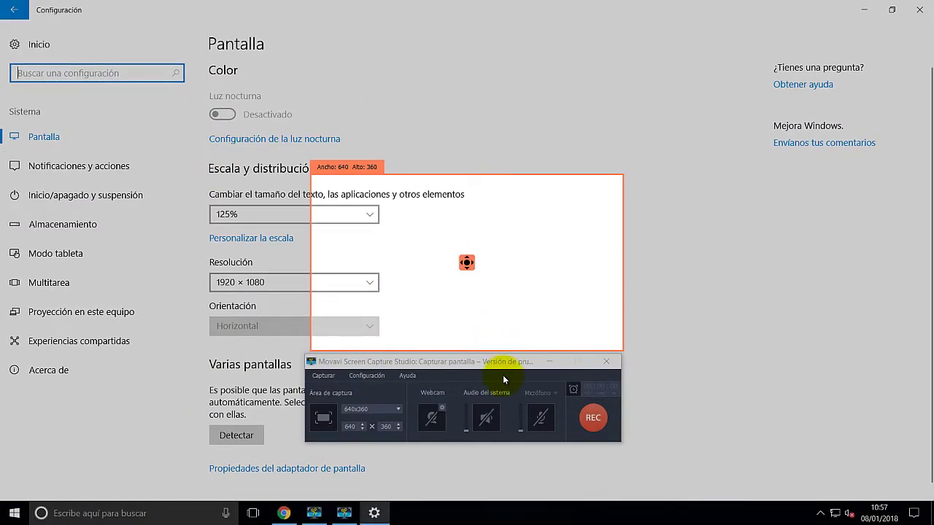
# Step: Move the recorder window and the 640x360 capture frame clear of the Windows resolution settings
pyautogui.moveTo(499, 362); pyautogui.dragTo(755, 370)
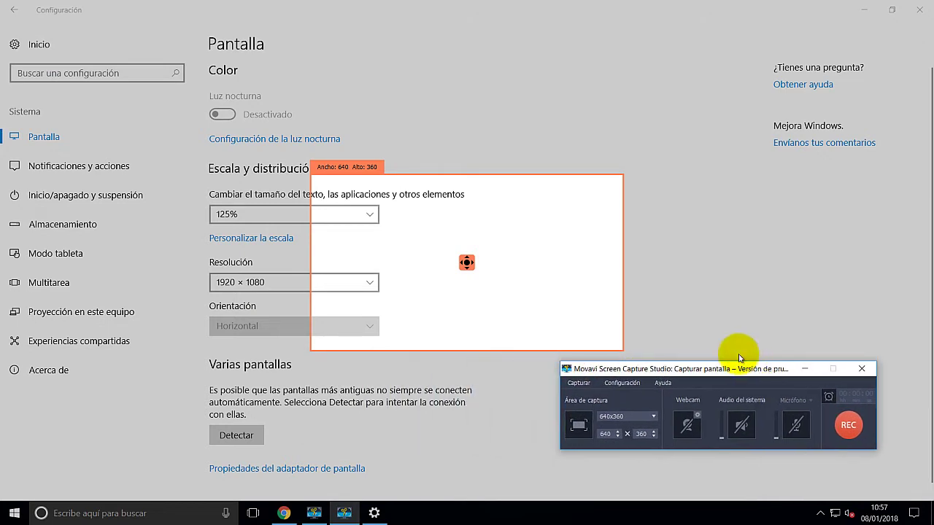
pyautogui.click(496, 197)
pyautogui.moveTo(468, 262); pyautogui.dragTo(714, 269)
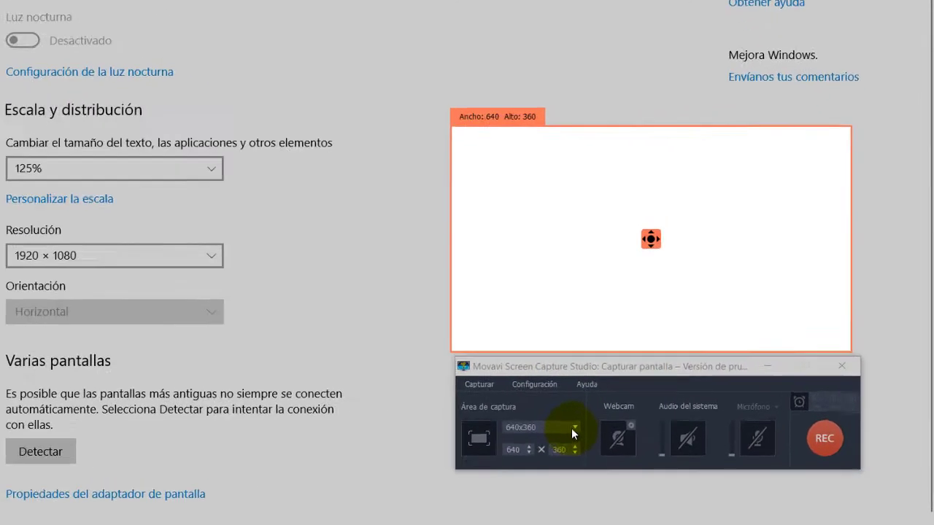
# Step: Set the capture area to the full screen DISPLAY1 and move the recorder window up from the screen corner
pyautogui.click(573, 429)
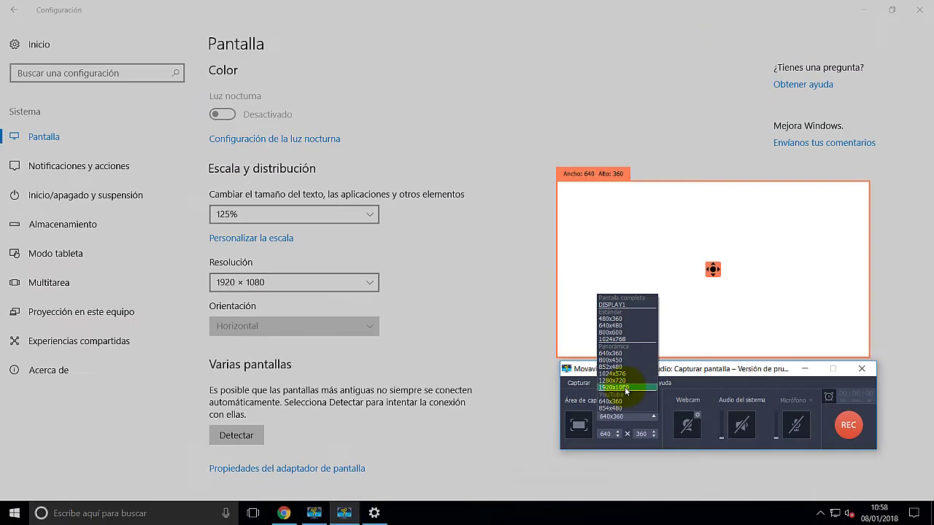
pyautogui.click(366, 396)
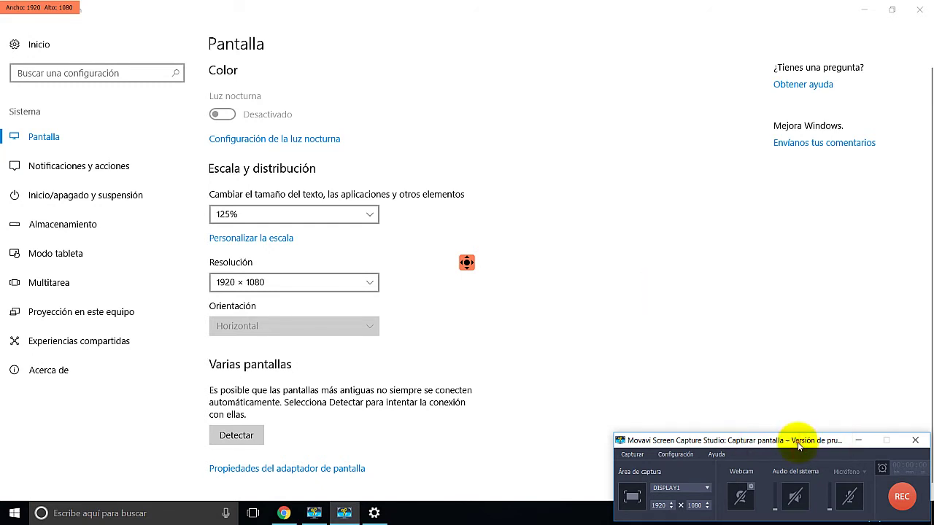
pyautogui.moveTo(797, 442); pyautogui.dragTo(764, 336)
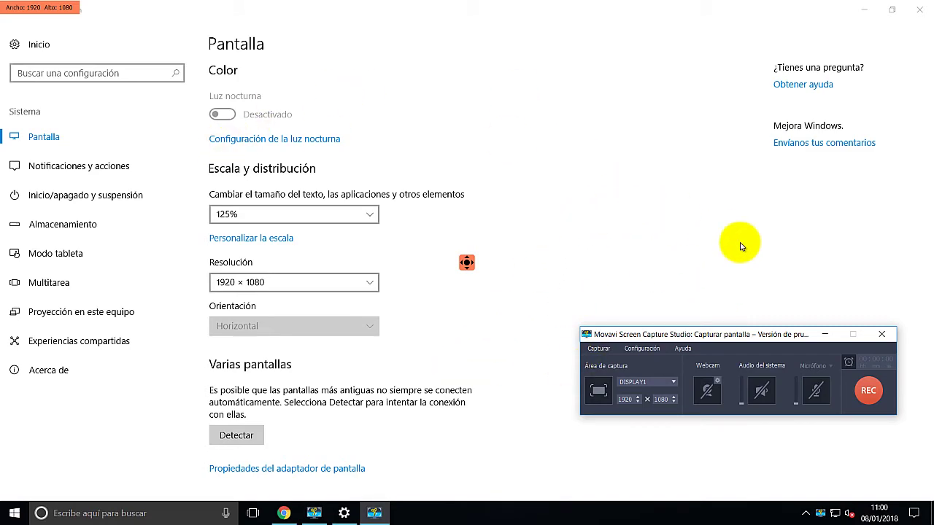
# Step: Start recording the screen with the trial version and minimize the Windows settings window
pyautogui.click(867, 390)
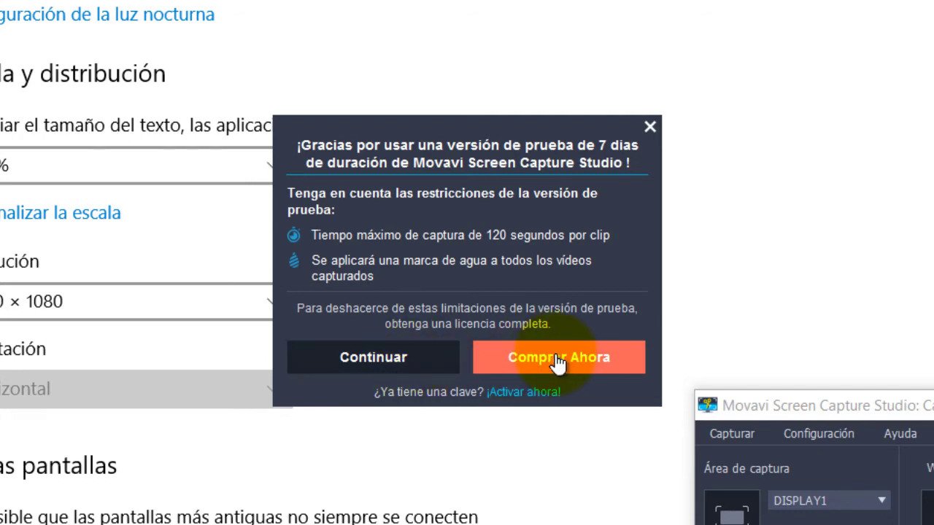
pyautogui.click(374, 357)
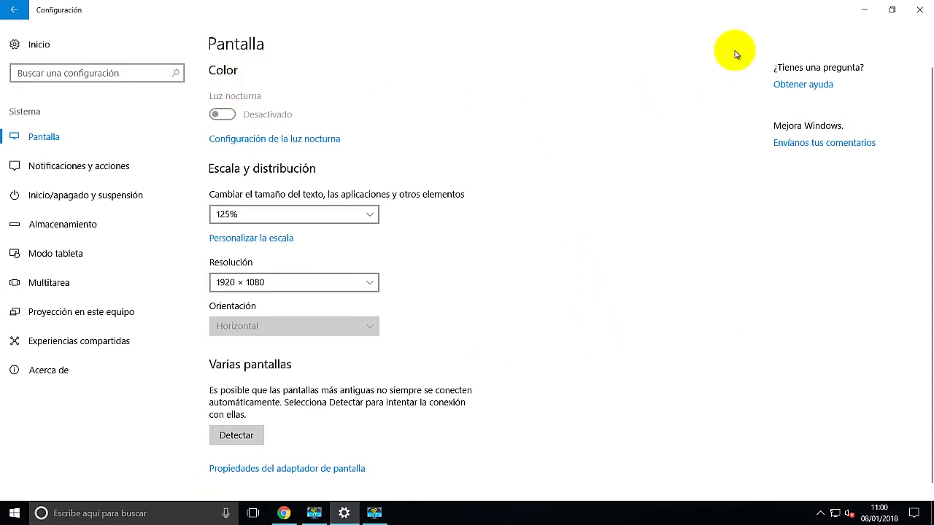
pyautogui.click(863, 10)
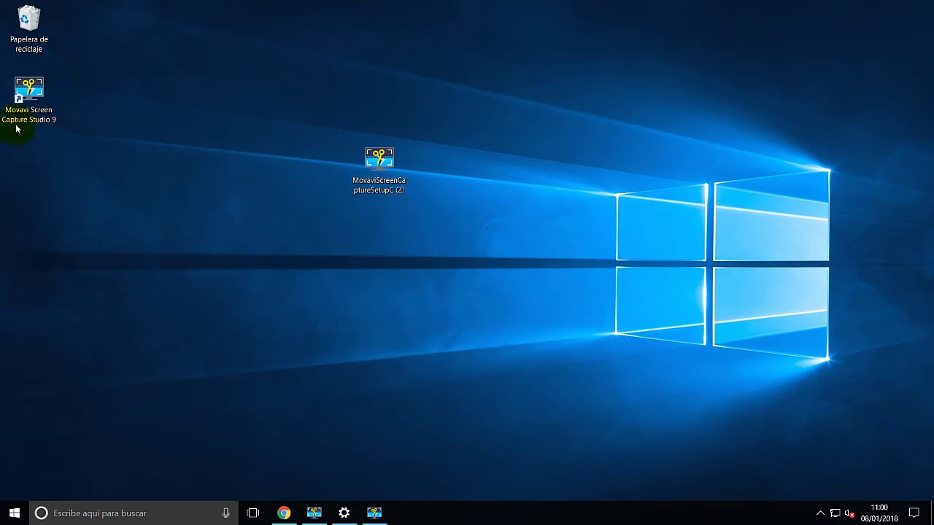
# Step: Open the Recycle Bin from the desktop while recording and close its window again
pyautogui.click(31, 28)
pyautogui.doubleClick(31, 27)
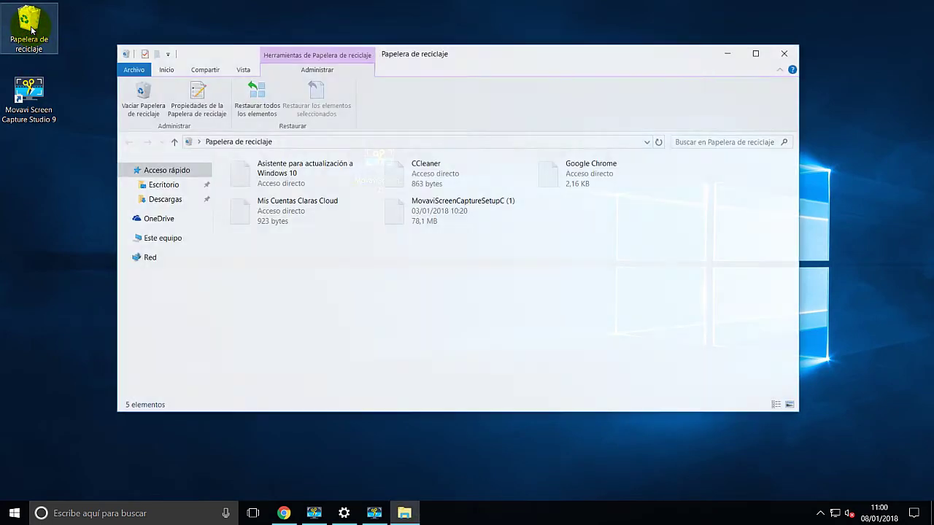
pyautogui.click(784, 55)
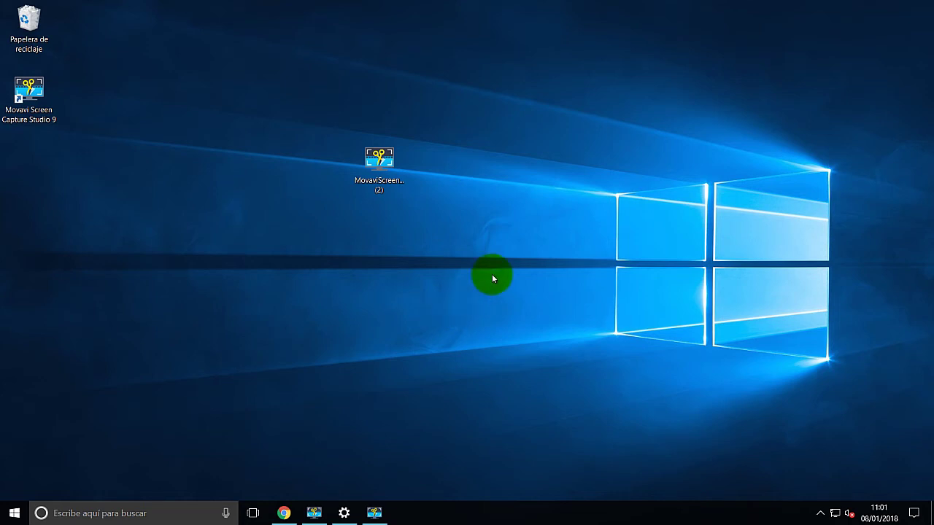
# Step: Bring back the recorder window and stop the screen recording
pyautogui.click(374, 513)
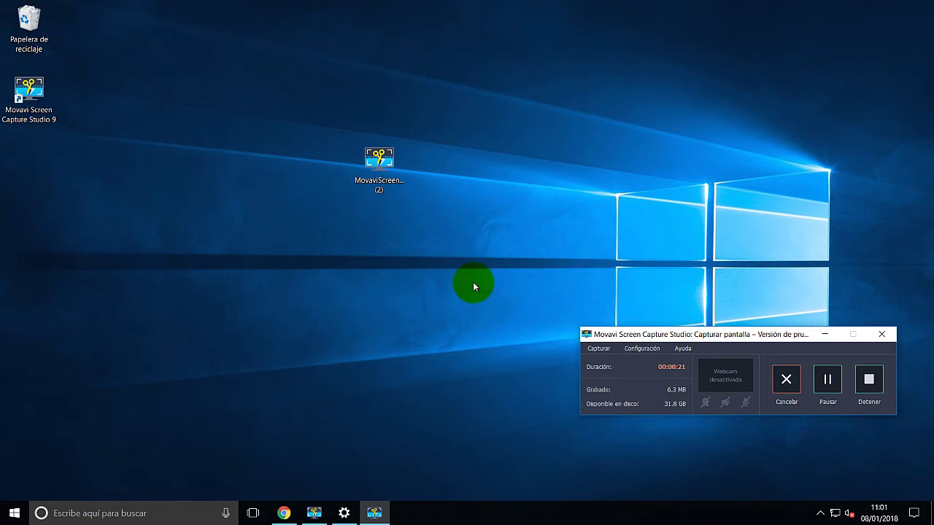
pyautogui.moveTo(375, 508)
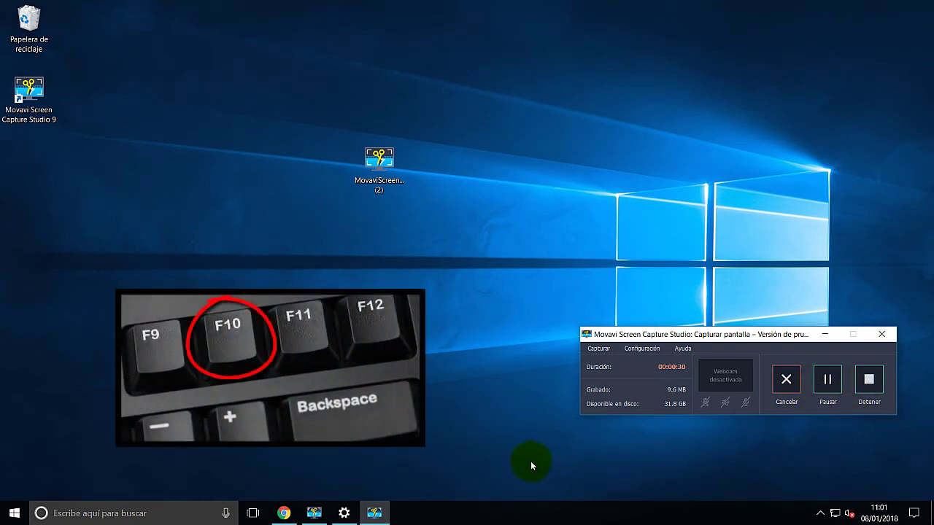
pyautogui.click(869, 383)
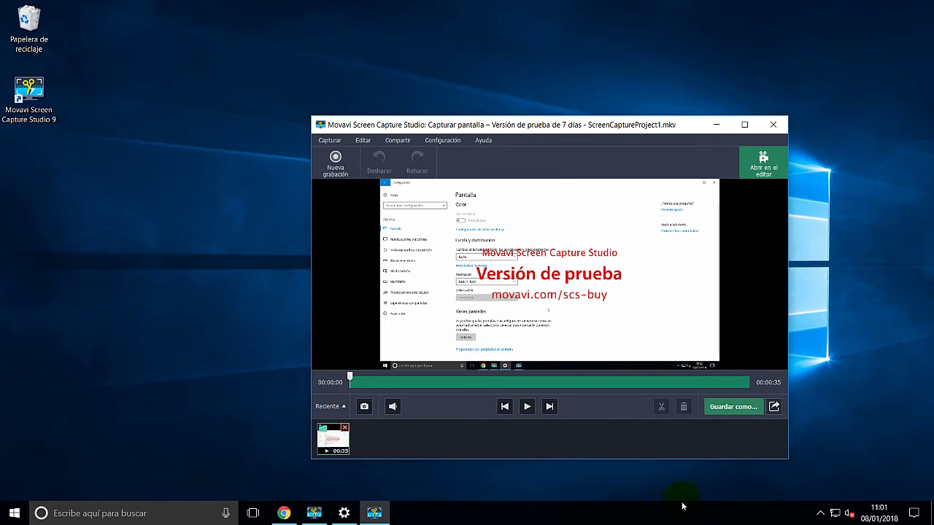
# Step: Maximize the preview window and play back the captured ScreenCaptureProject1.mkv
pyautogui.click(744, 126)
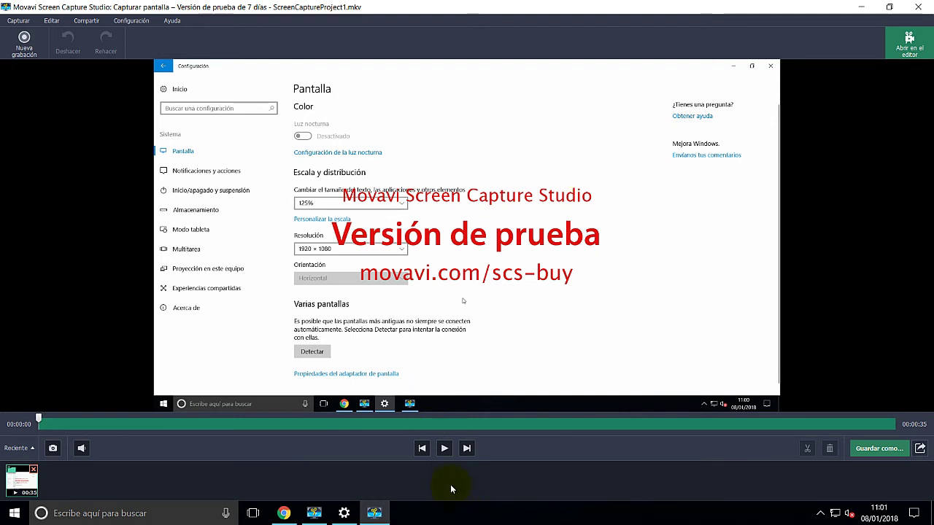
pyautogui.click(447, 450)
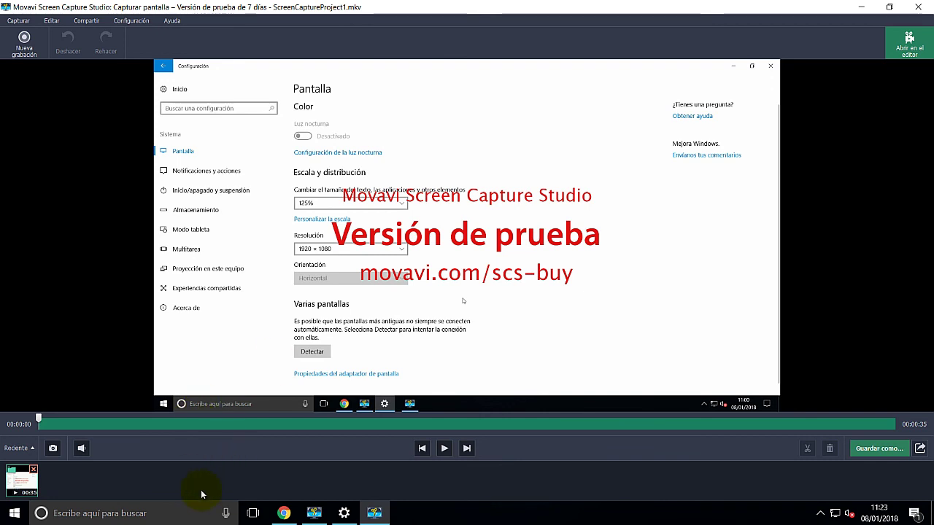
# Step: Open the recording in the video editor and select the ScreenCaptureProject1.mkv clip on the timeline
pyautogui.click(910, 42)
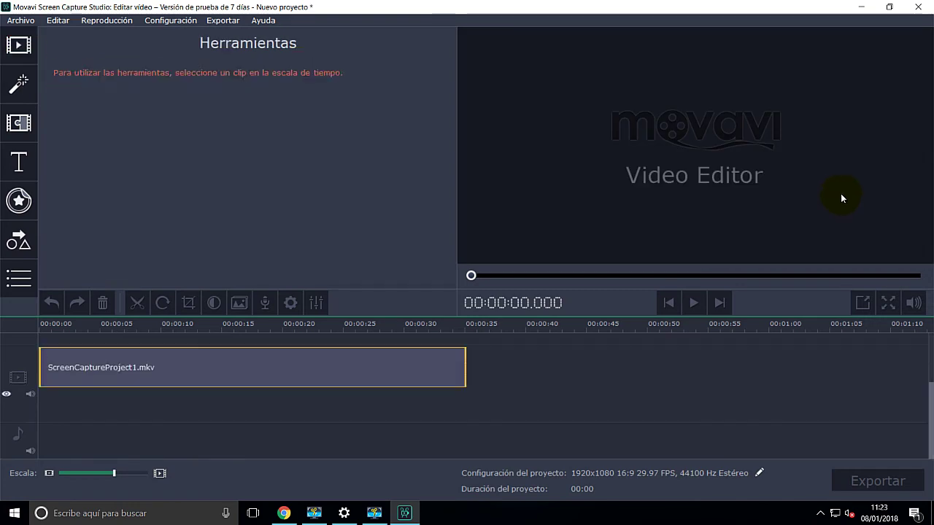
pyautogui.click(250, 358)
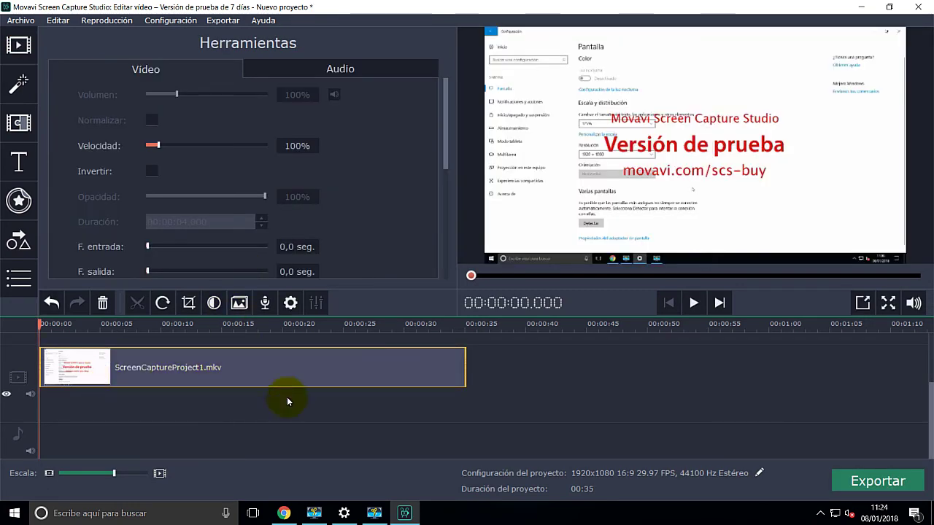